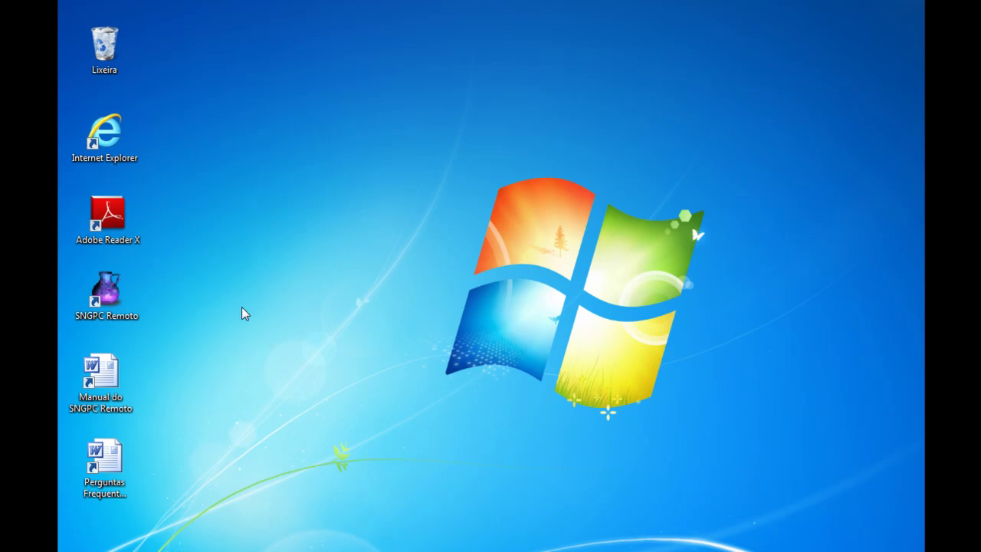
# Launch SNGPC Remoto, dismiss the pending transmission notice and open the medication losses (Perdas) window.
pyautogui.click(113, 301)
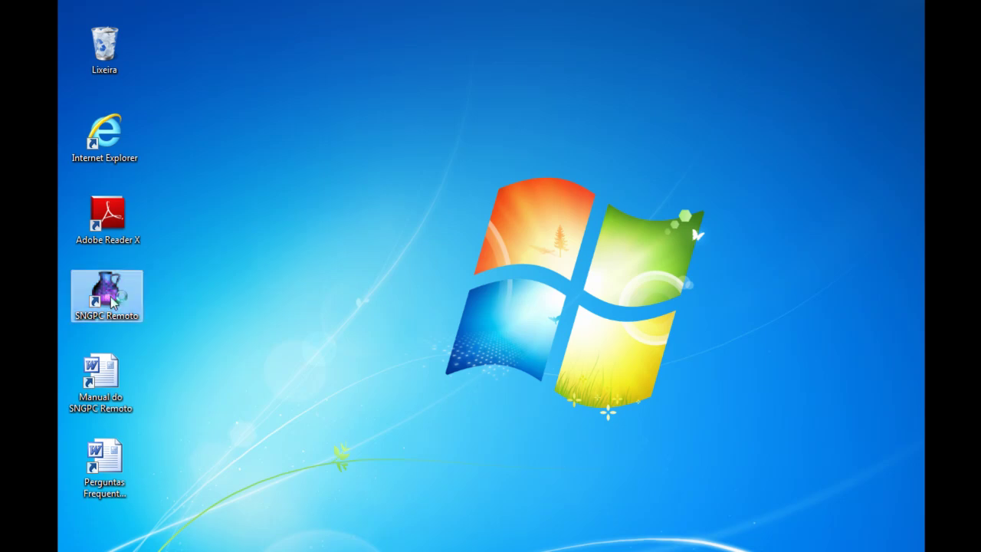
pyautogui.doubleClick(113, 301)
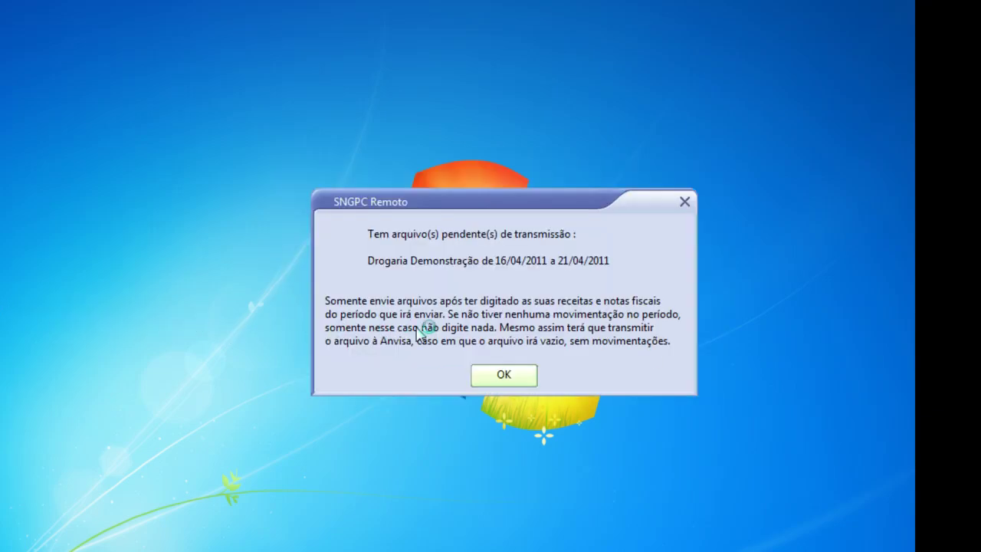
pyautogui.click(519, 375)
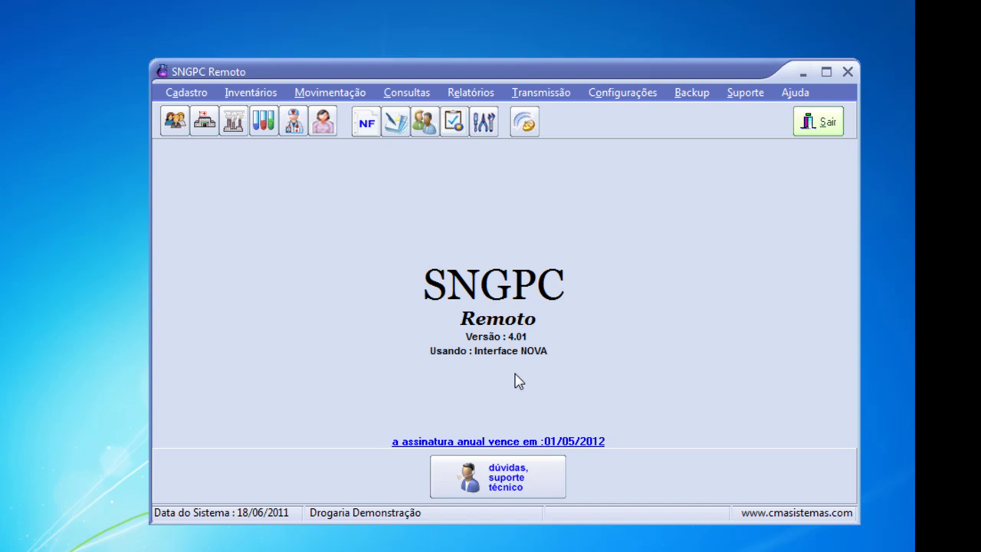
pyautogui.click(338, 93)
pyautogui.moveTo(343, 107)
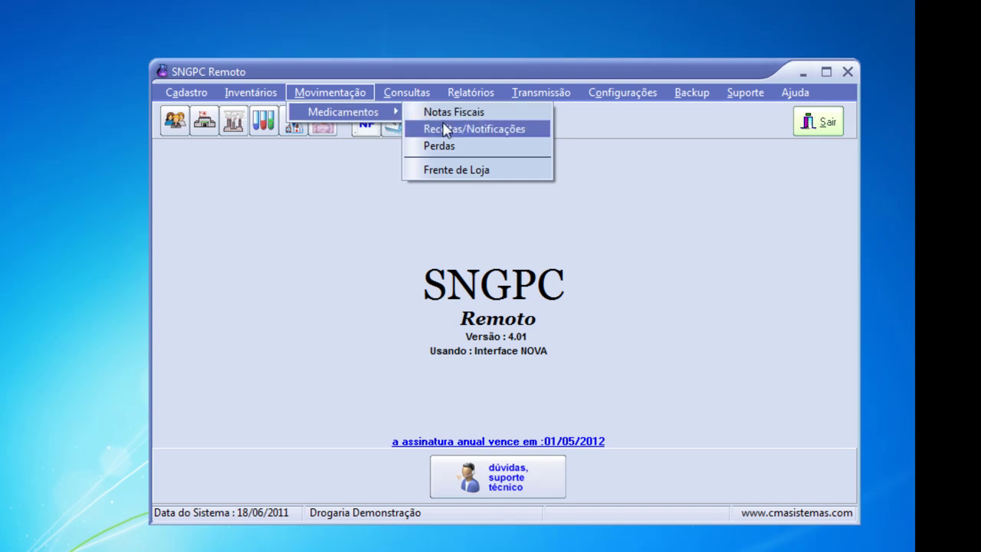
pyautogui.click(463, 147)
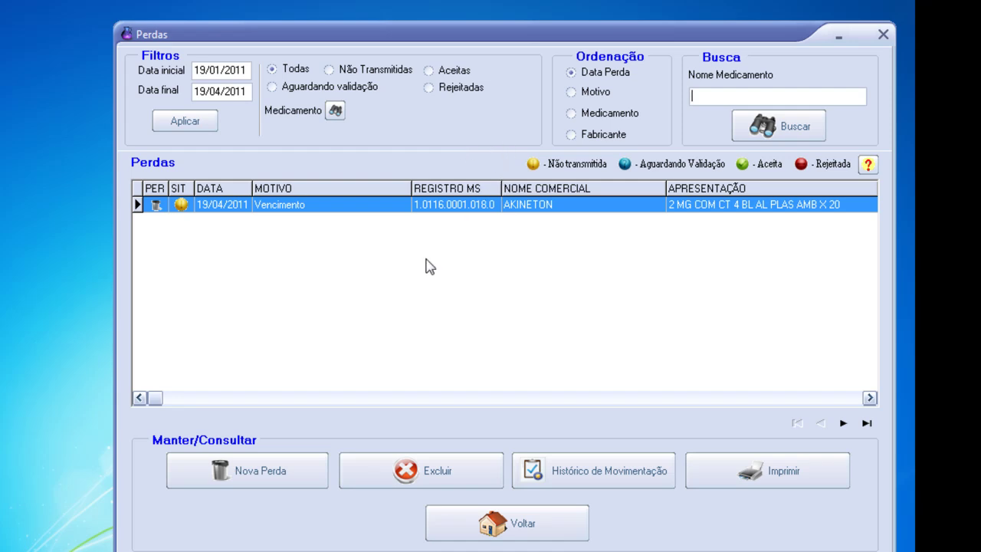
# Start a new loss and select LEXOTAN lot RJ0644 (3,0 MG, 20 tablets) by searching the existing lots for "LEXOTA".
pyautogui.click(299, 475)
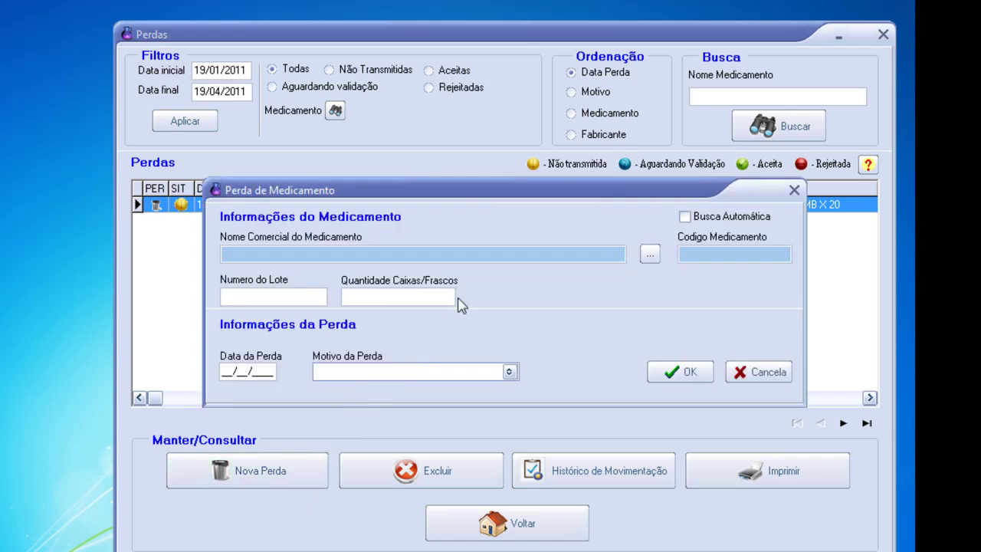
pyautogui.click(649, 255)
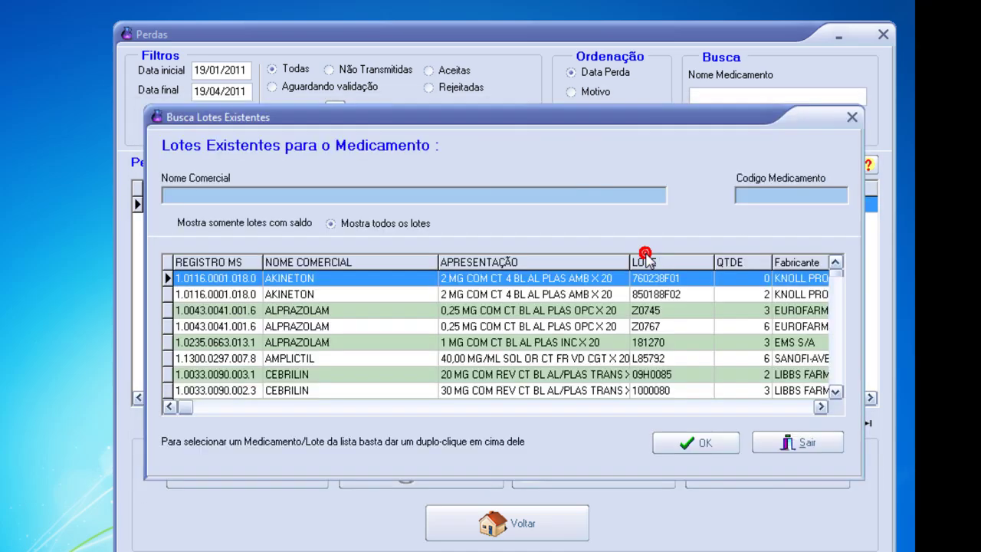
pyautogui.write('LE')
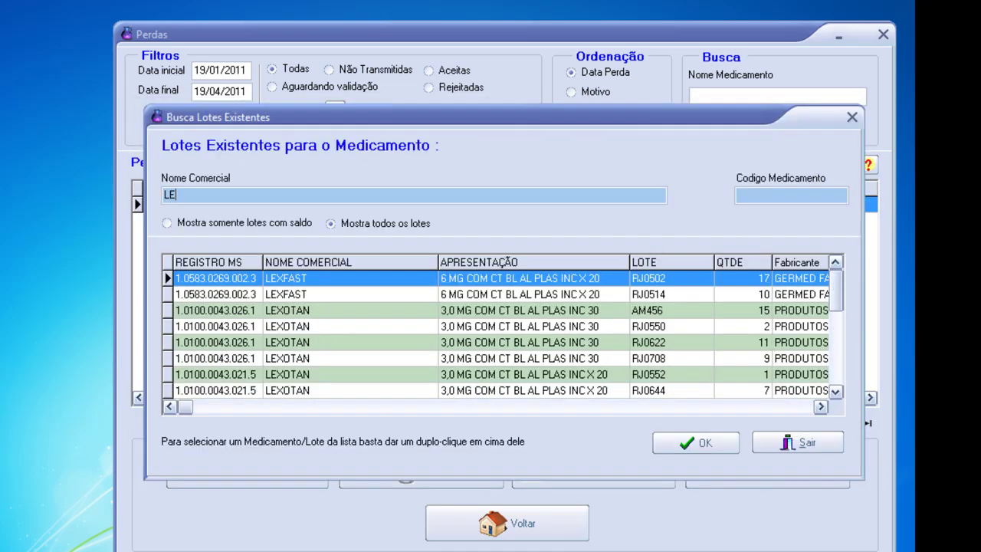
pyautogui.write('XOTA')
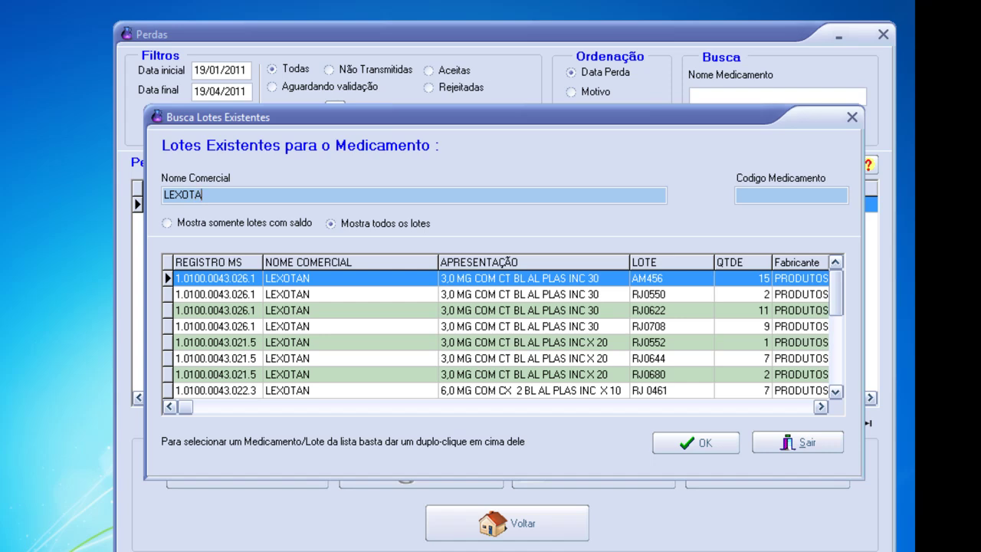
pyautogui.click(717, 358)
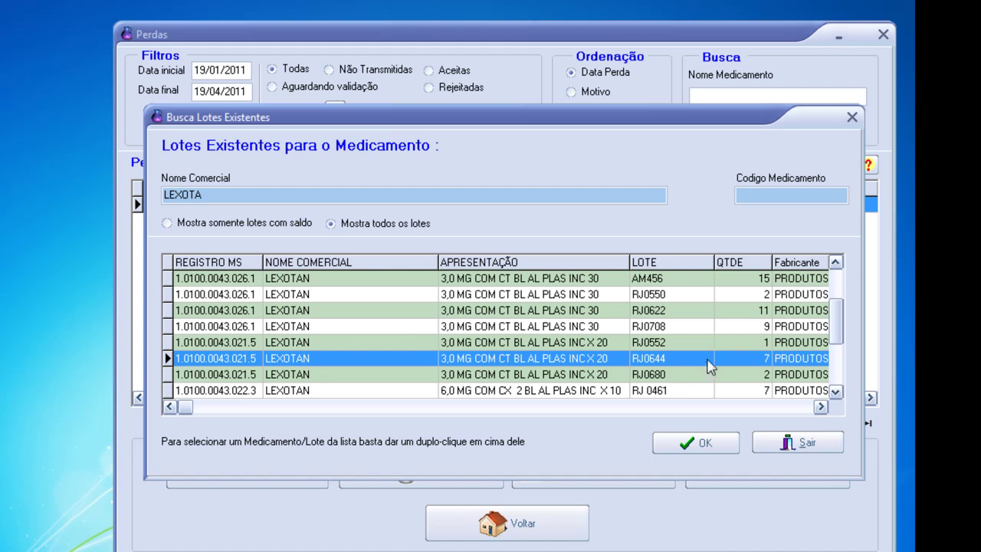
pyautogui.click(706, 443)
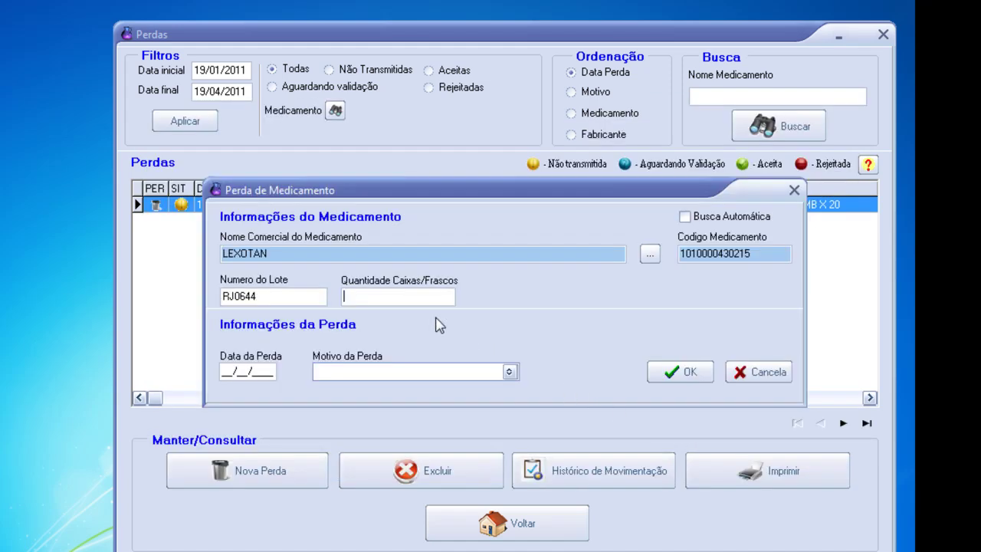
# Set the lost quantity of LEXOTAN to 1 and the loss date to 19/04/2011.
pyautogui.write('1')
pyautogui.press('Tab')
pyautogui.write('1')
# Choose Vencimento as the loss reason for LEXOTAN and save the loss record.
pyautogui.click(508, 371)
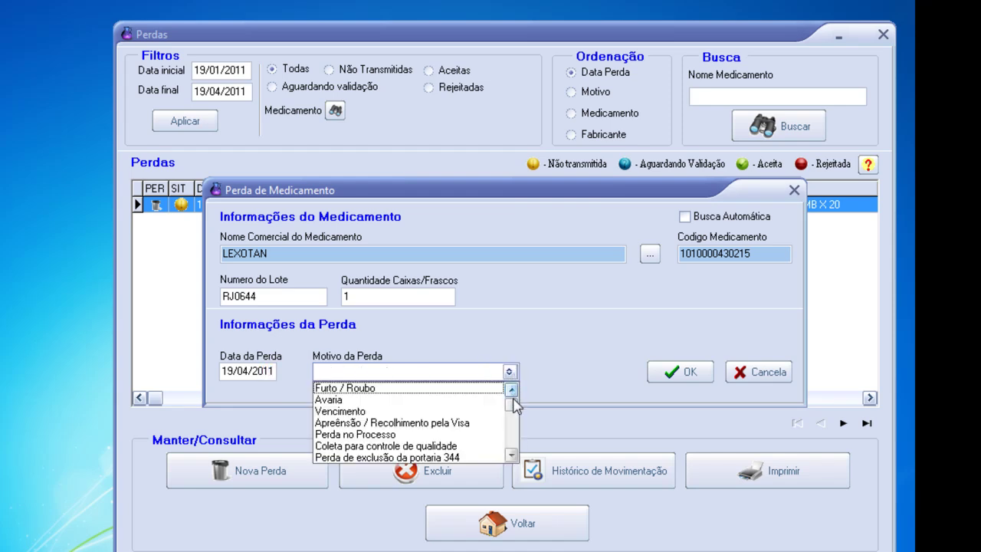
pyautogui.click(511, 457)
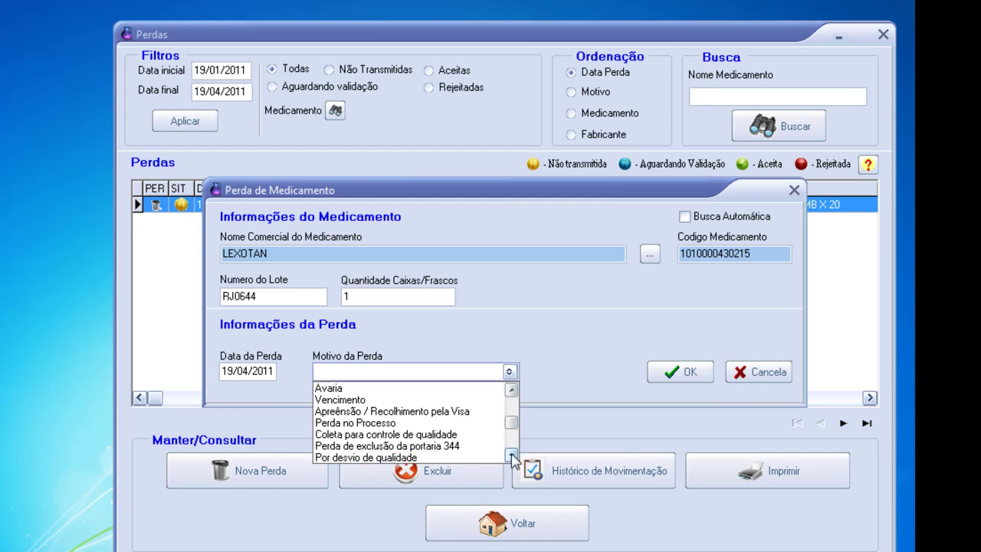
pyautogui.click(511, 457)
pyautogui.click(512, 390)
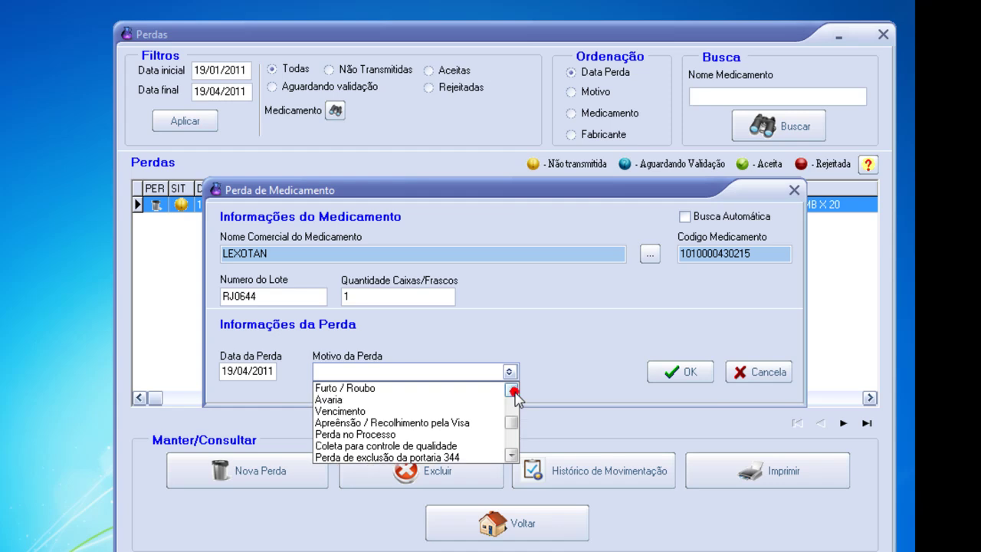
pyautogui.click(512, 390)
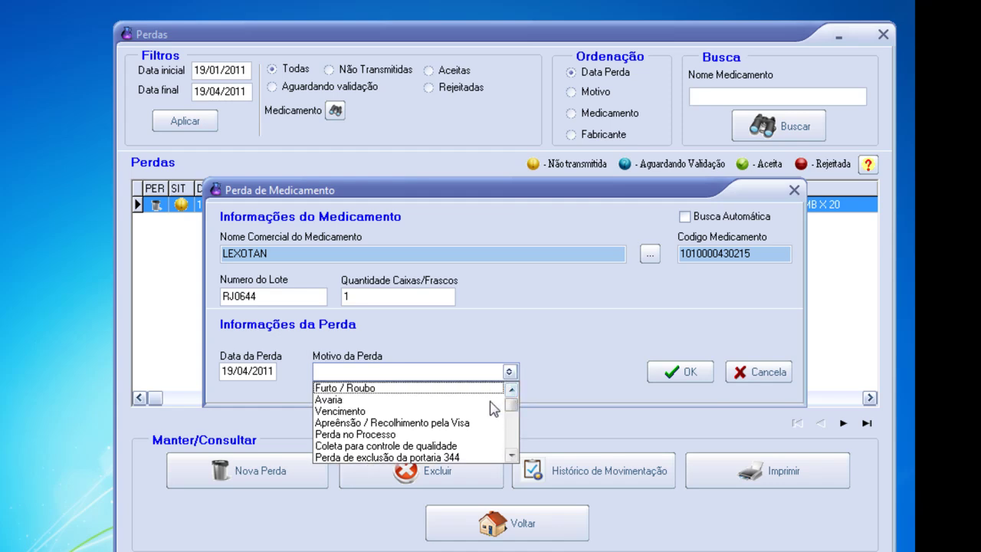
pyautogui.click(360, 413)
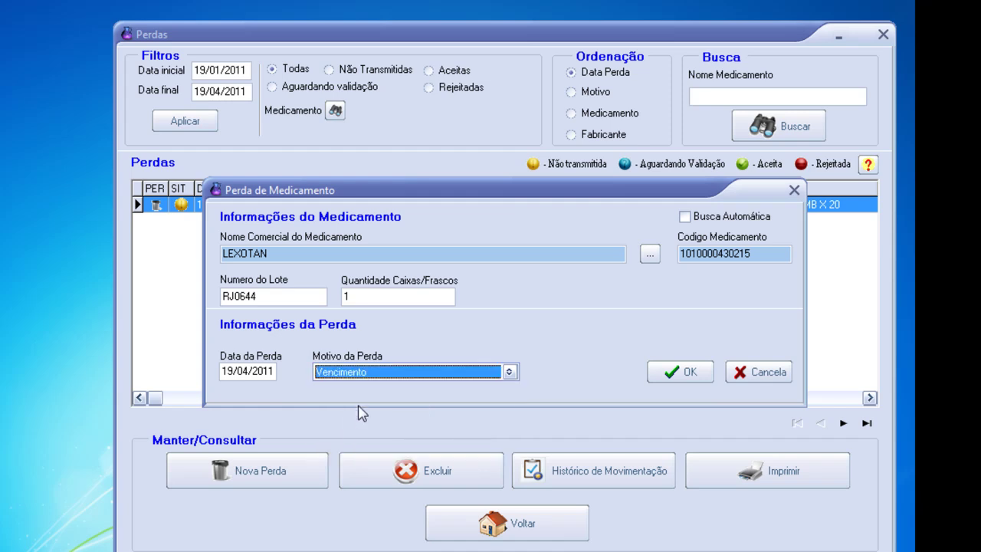
pyautogui.click(676, 368)
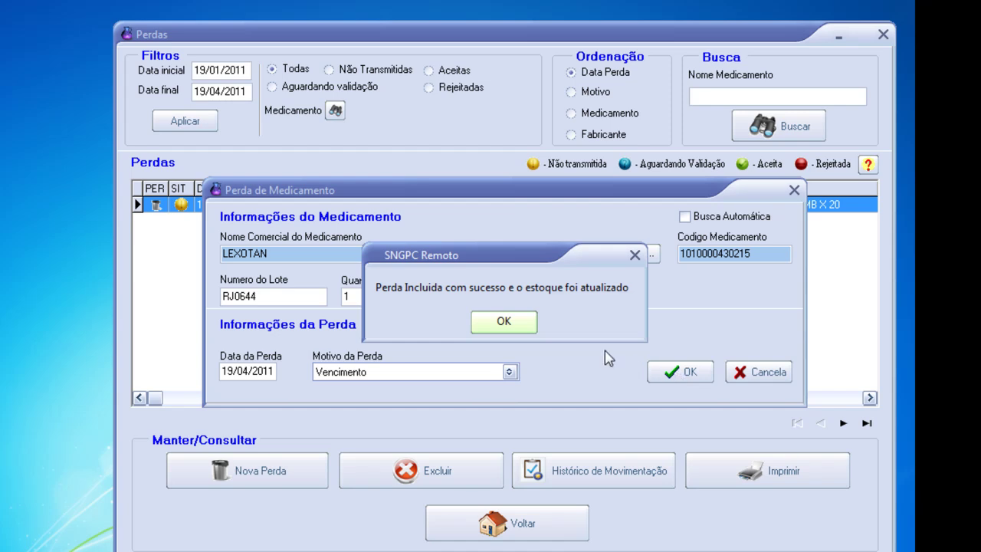
pyautogui.click(521, 327)
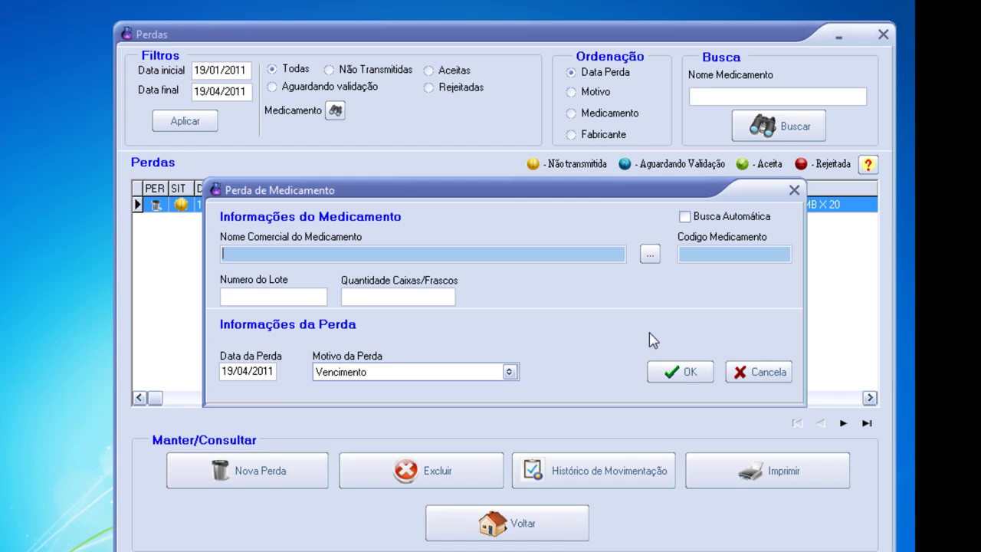
# Select FRONTAL 0,5 MG lot BG0081 from the existing lots as the medication for the next loss.
pyautogui.click(654, 258)
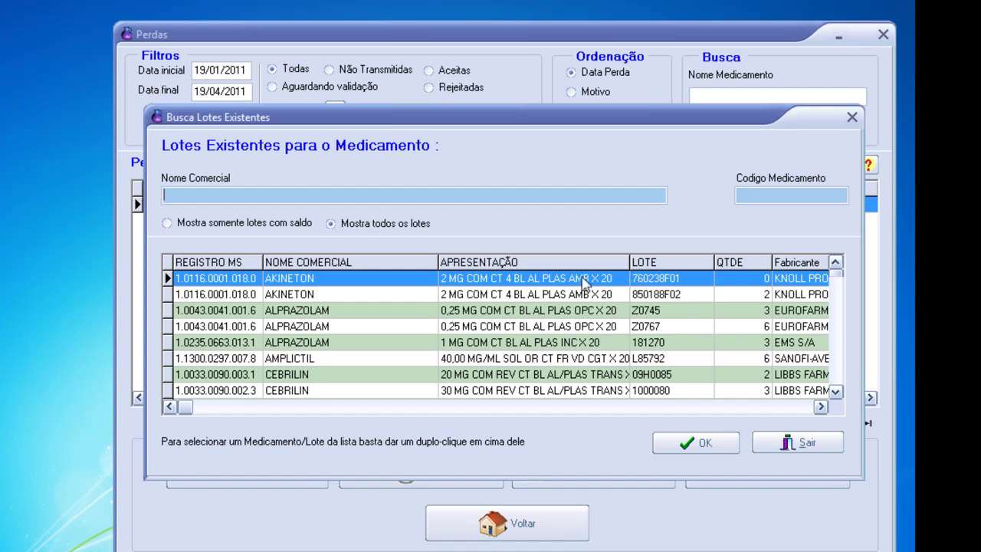
pyautogui.click(835, 391)
pyautogui.click(836, 391)
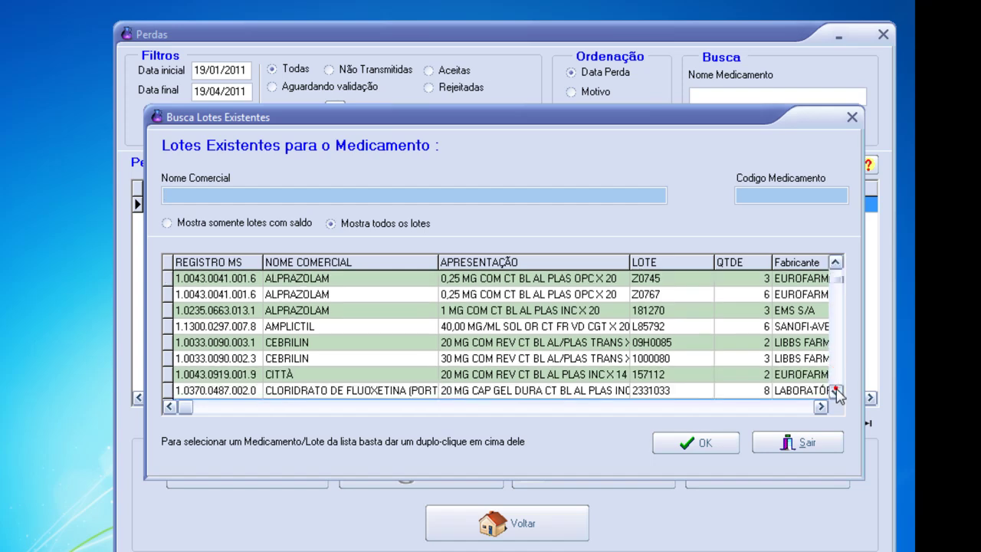
pyautogui.click(836, 391)
pyautogui.click(836, 391)
pyautogui.click(835, 390)
pyautogui.click(835, 391)
pyautogui.click(835, 391)
pyautogui.click(835, 391)
pyautogui.click(836, 391)
pyautogui.click(836, 391)
pyautogui.click(836, 391)
pyautogui.click(835, 391)
pyautogui.click(835, 391)
pyautogui.click(835, 390)
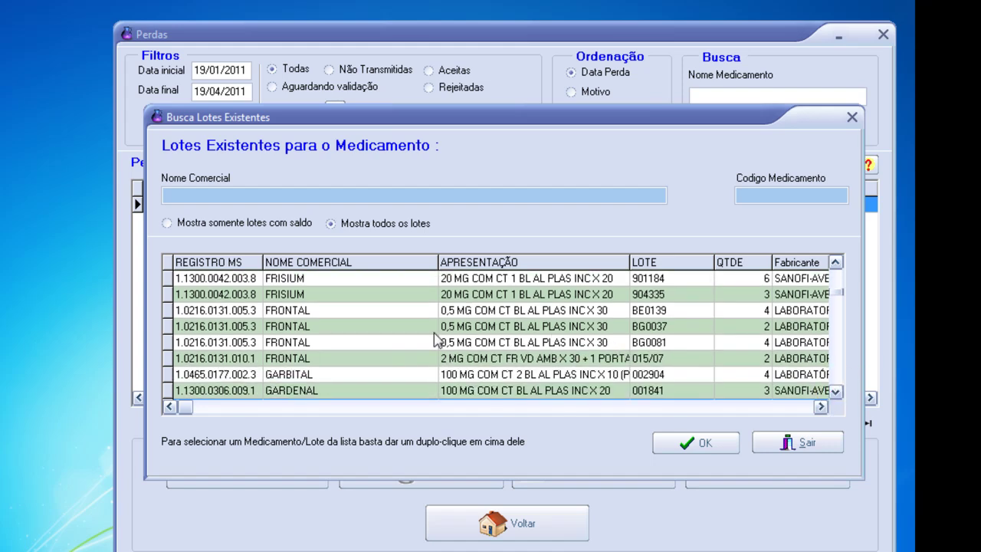
pyautogui.click(373, 344)
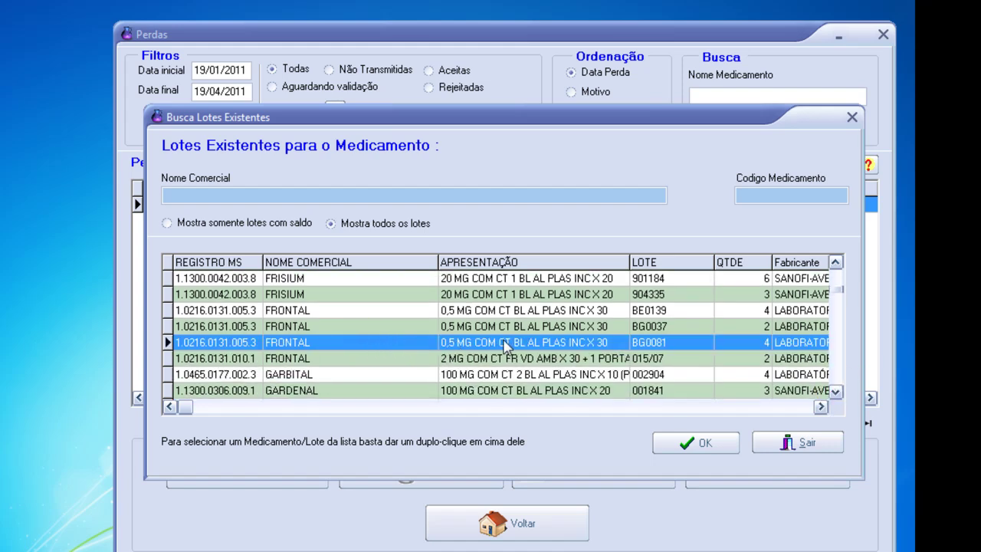
pyautogui.click(704, 445)
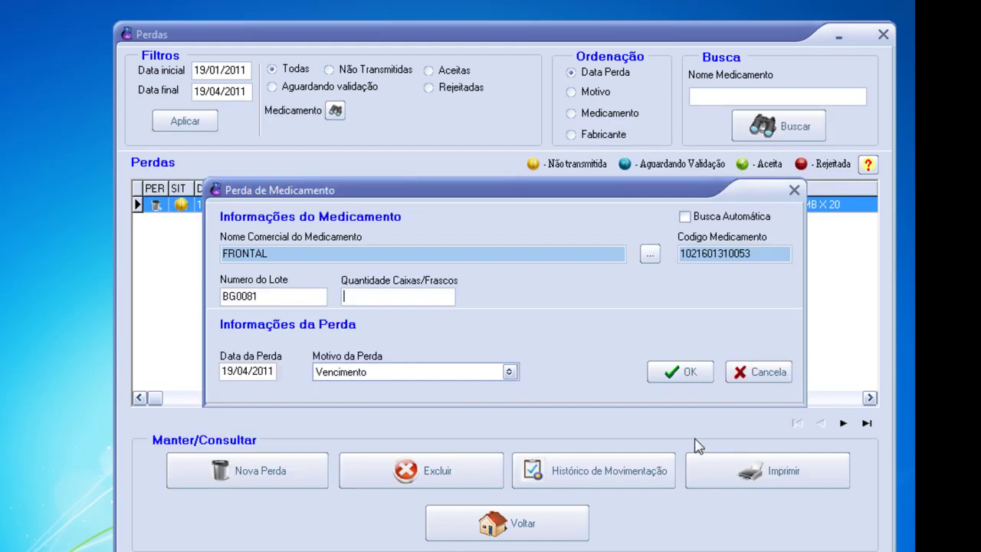
# Record the FRONTAL loss with quantity 2 and reason Por desvio de qualidade, and close the loss form.
pyautogui.write('2')
pyautogui.press('Tab')
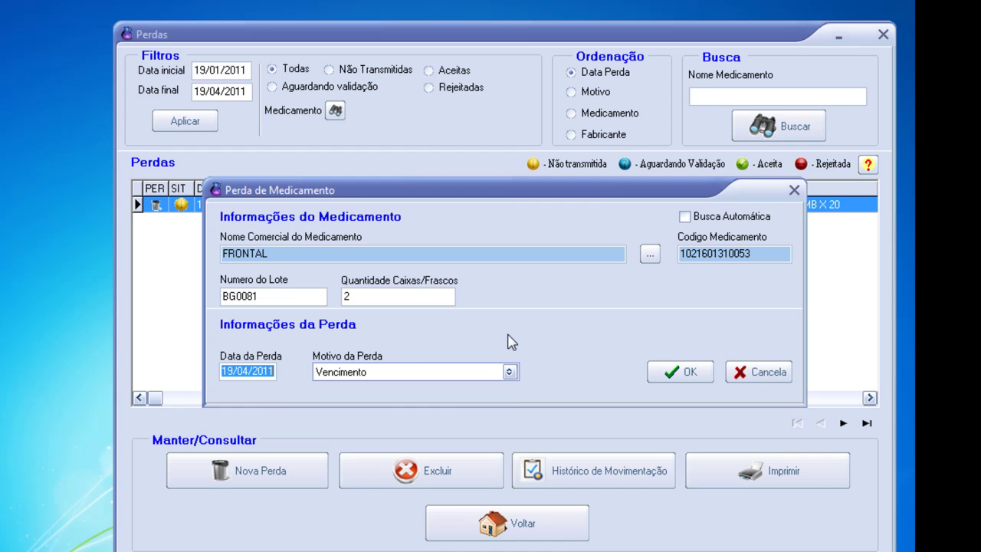
pyautogui.press('Tab')
pyautogui.click(509, 372)
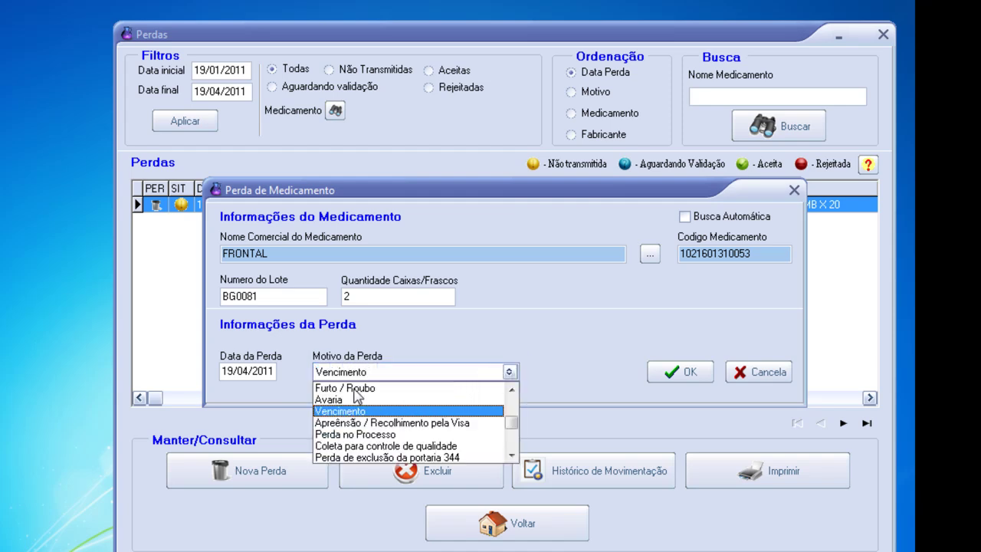
pyautogui.click(510, 455)
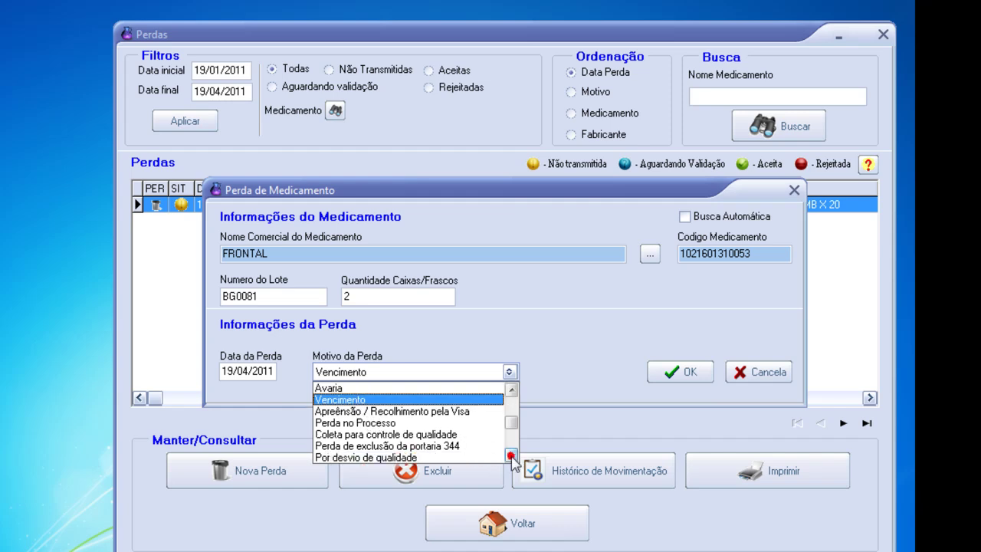
pyautogui.click(458, 457)
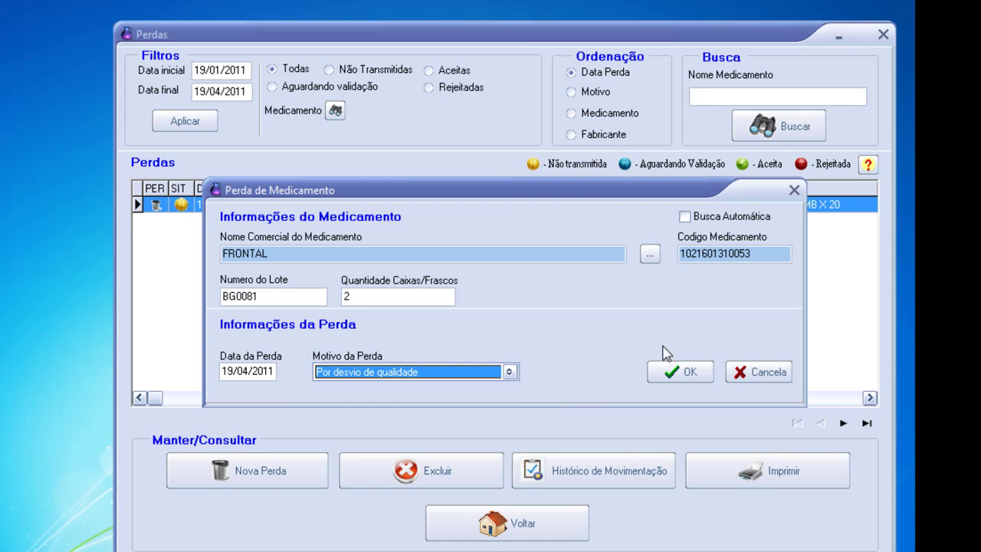
pyautogui.click(685, 373)
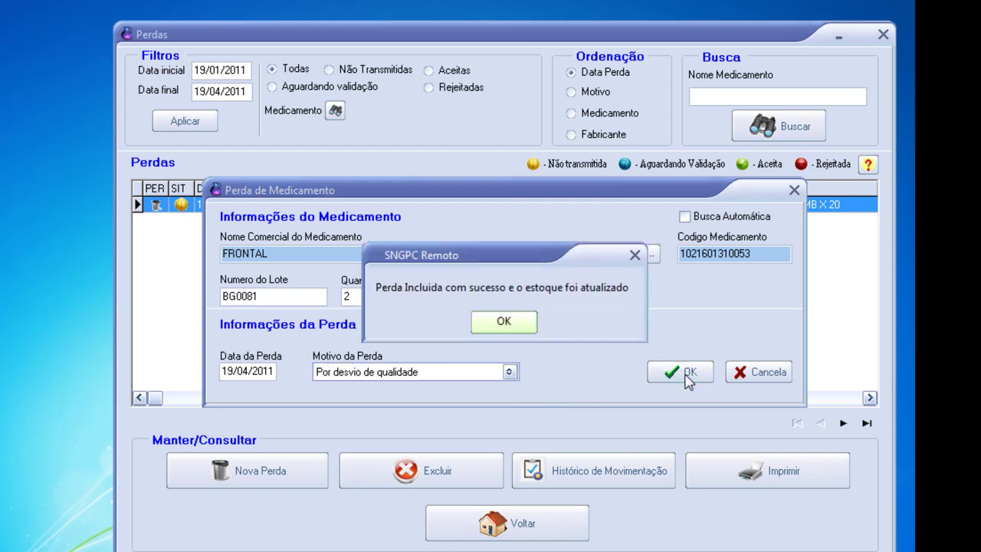
pyautogui.click(521, 326)
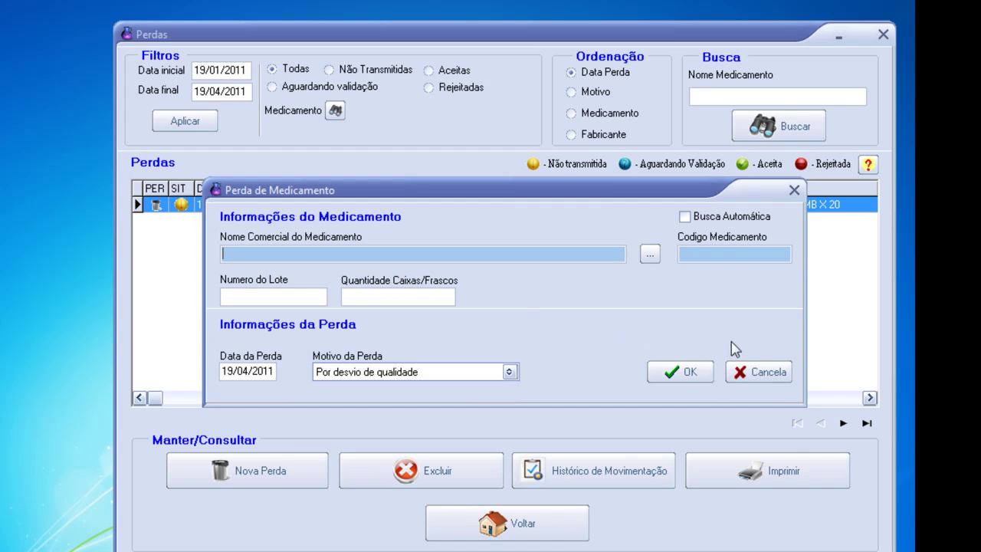
pyautogui.click(751, 369)
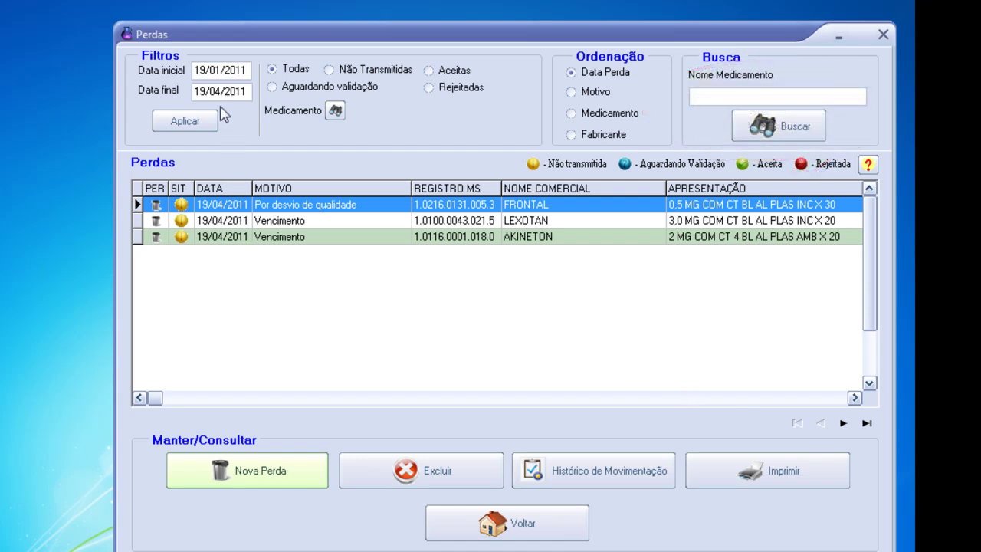
# Filter the losses list to the period from 01/01/2011 to 30/04/2011.
pyautogui.click(204, 70)
pyautogui.moveTo(204, 70); pyautogui.dragTo(194, 71)
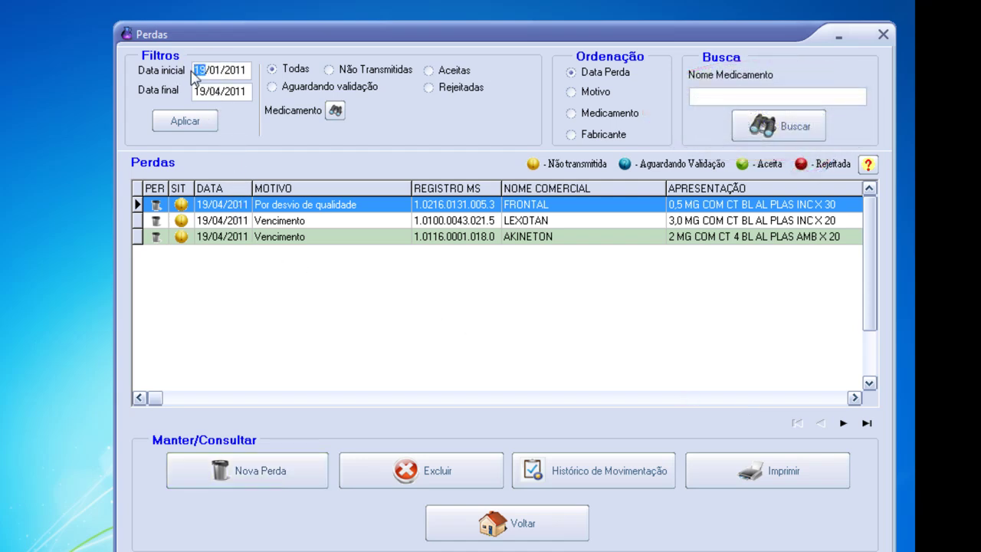
pyautogui.write('01')
pyautogui.press('Tab')
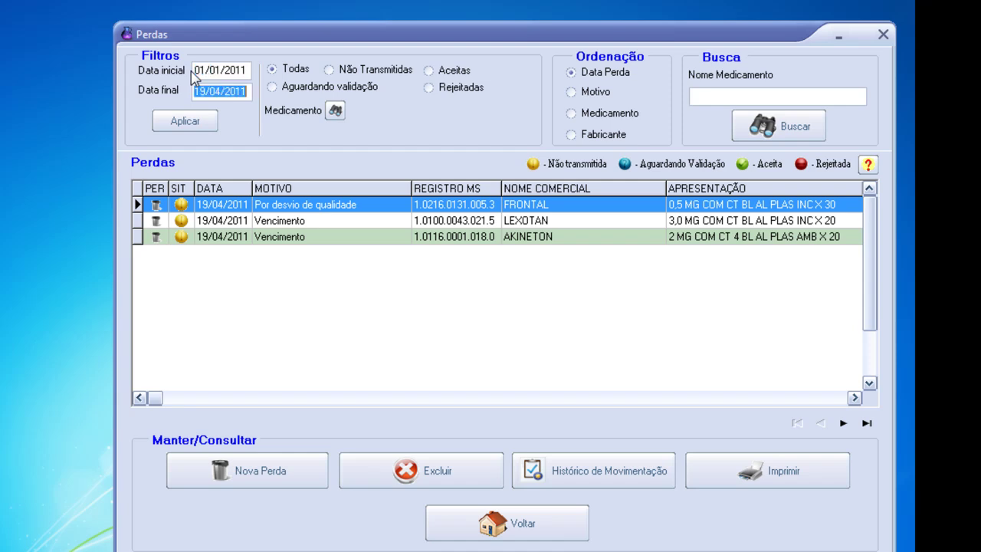
pyautogui.write('30/04')
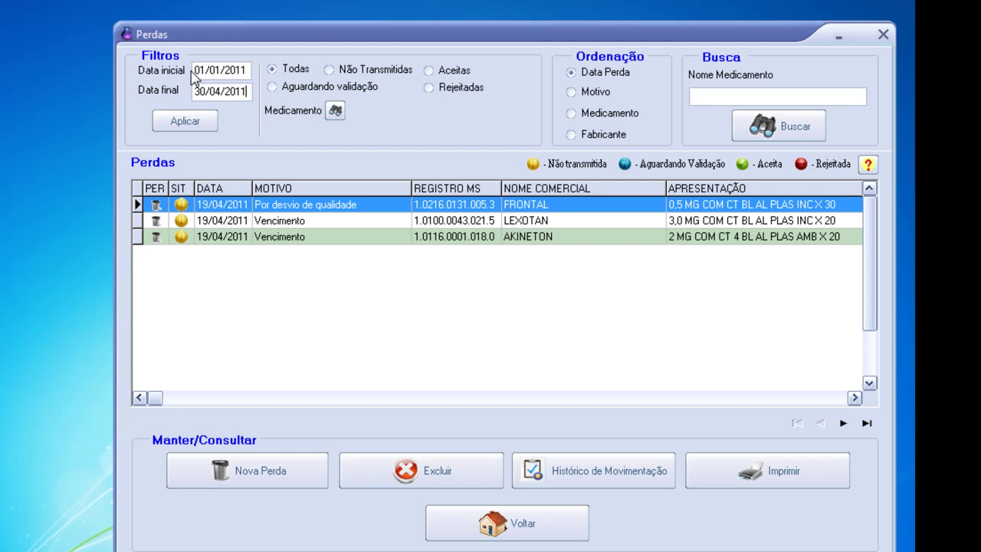
pyautogui.click(193, 120)
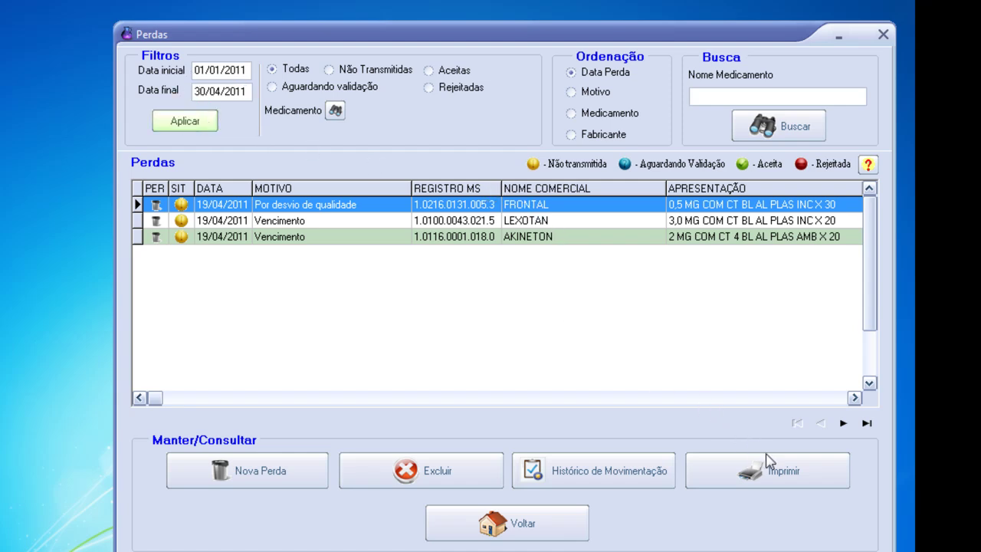
# Generate the losses report with Preview as its destination, maximize the report preview and look through the whole page.
pyautogui.click(795, 480)
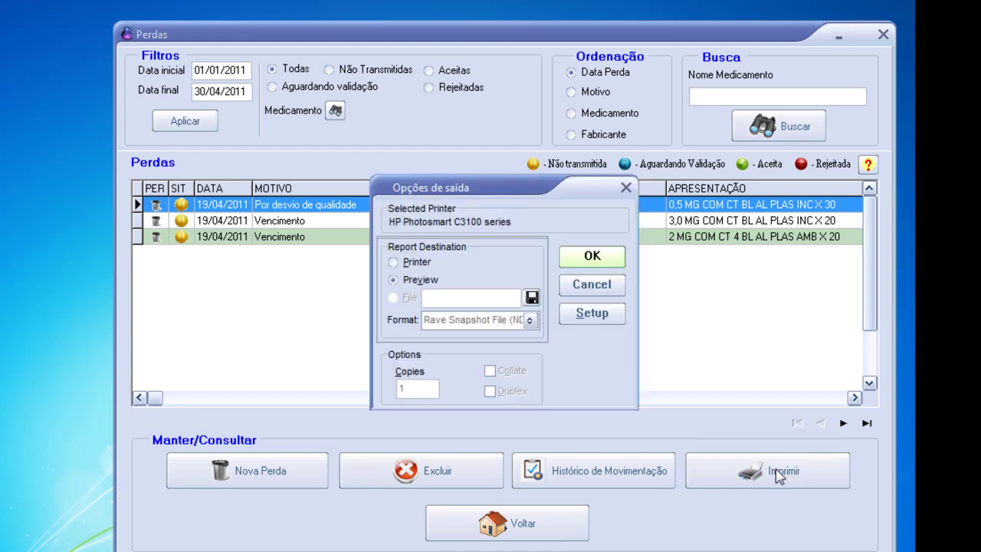
pyautogui.click(609, 258)
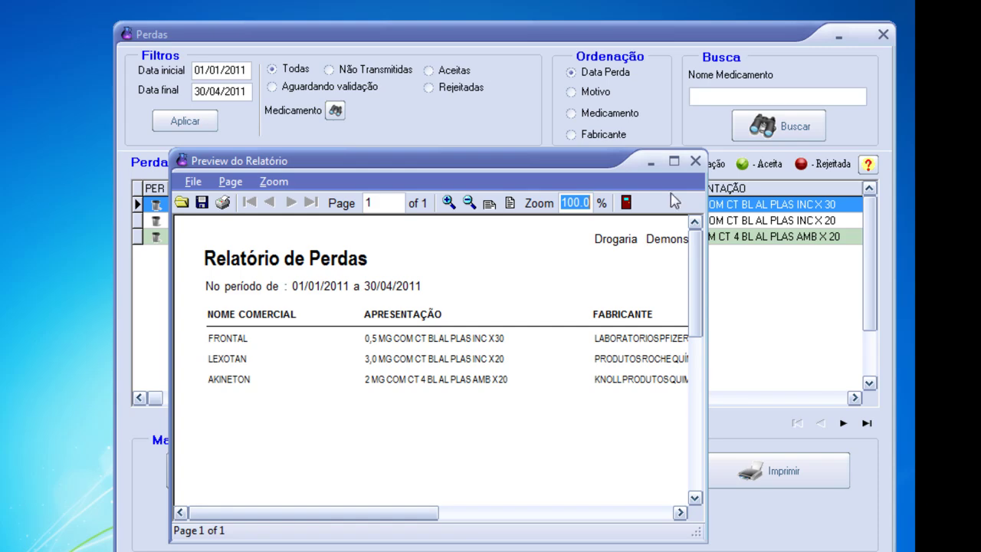
pyautogui.click(674, 162)
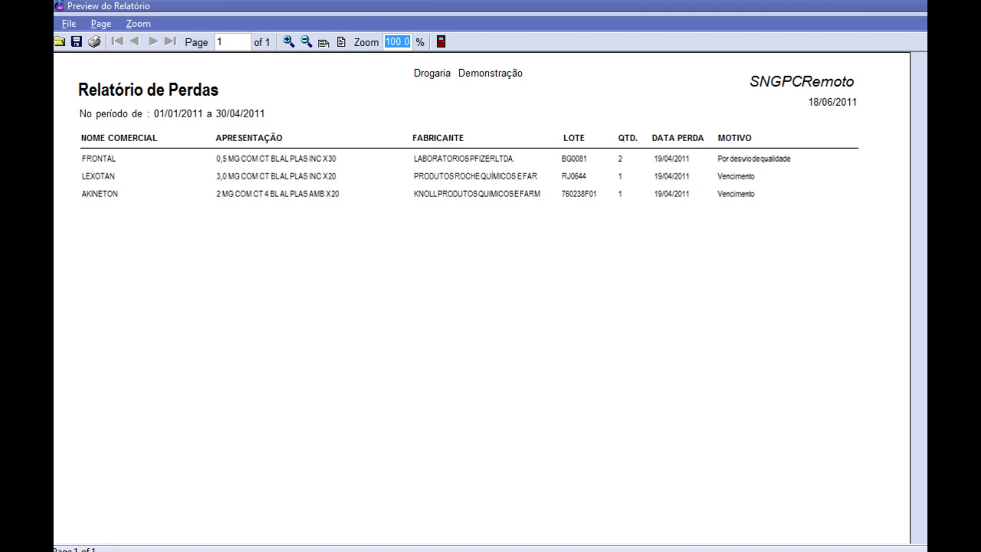
pyautogui.scroll(-3, 482, 297)
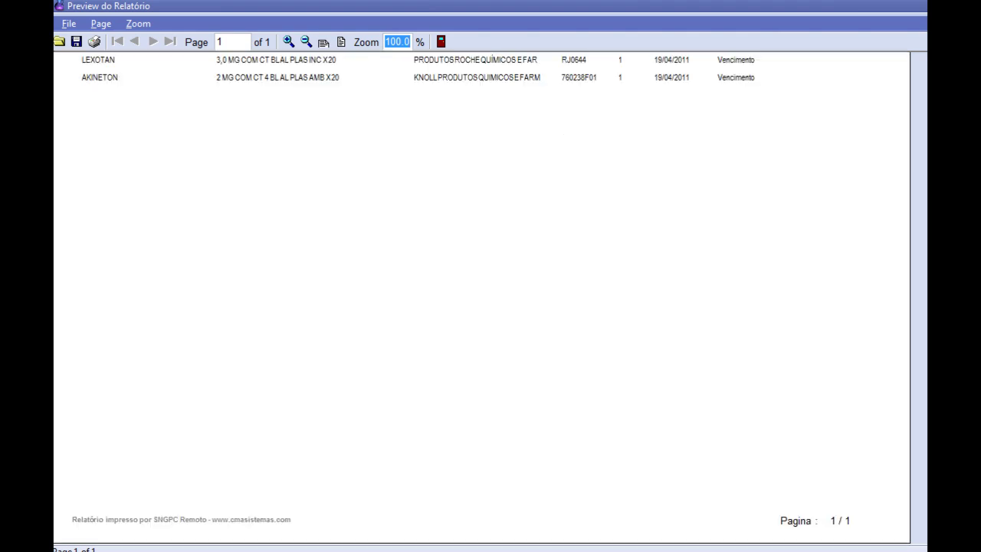
pyautogui.scroll(3, 482, 297)
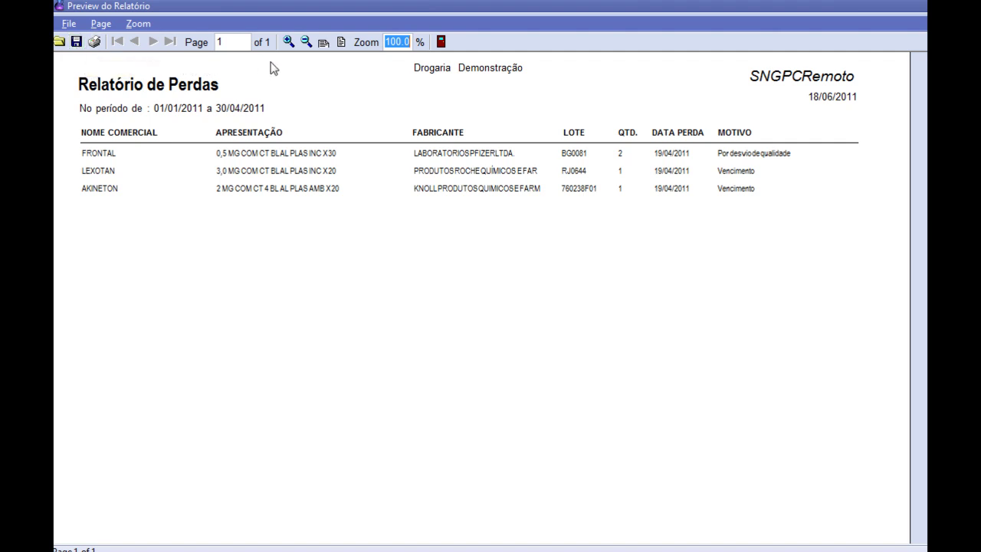
# Enlarge the losses report preview to 140% to examine its rows, and reduce it back to 100%.
pyautogui.click(288, 43)
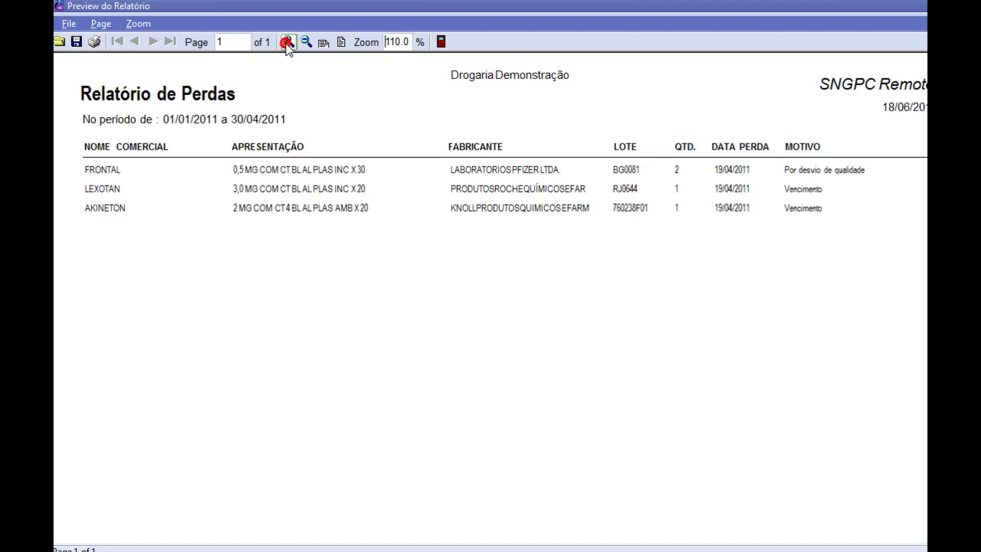
pyautogui.click(288, 43)
pyautogui.click(288, 43)
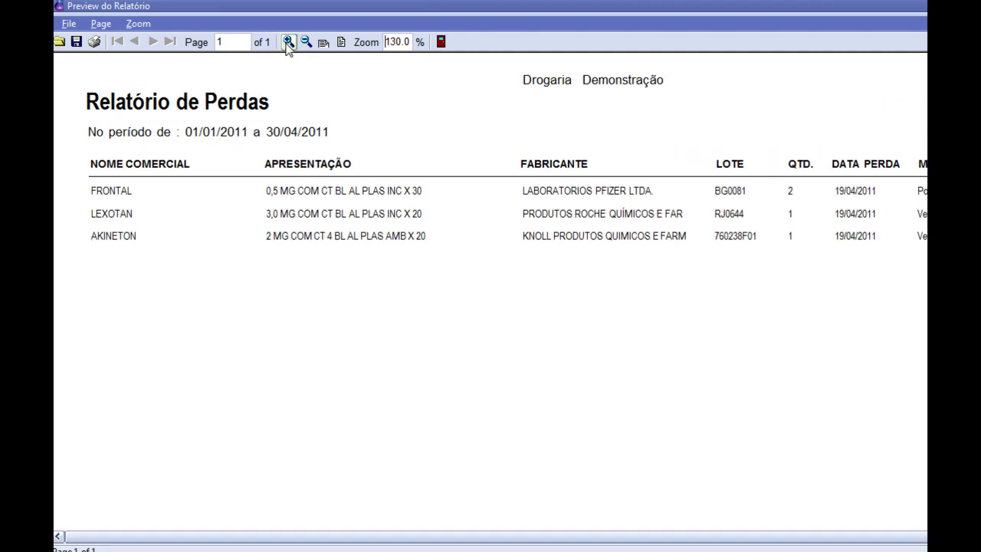
pyautogui.click(288, 43)
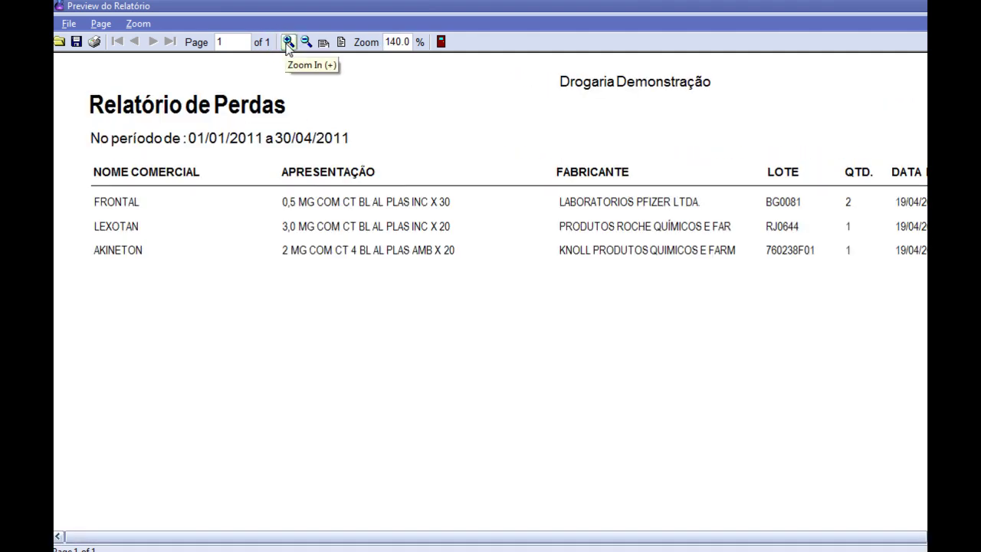
pyautogui.click(307, 43)
pyautogui.click(307, 43)
pyautogui.click(308, 43)
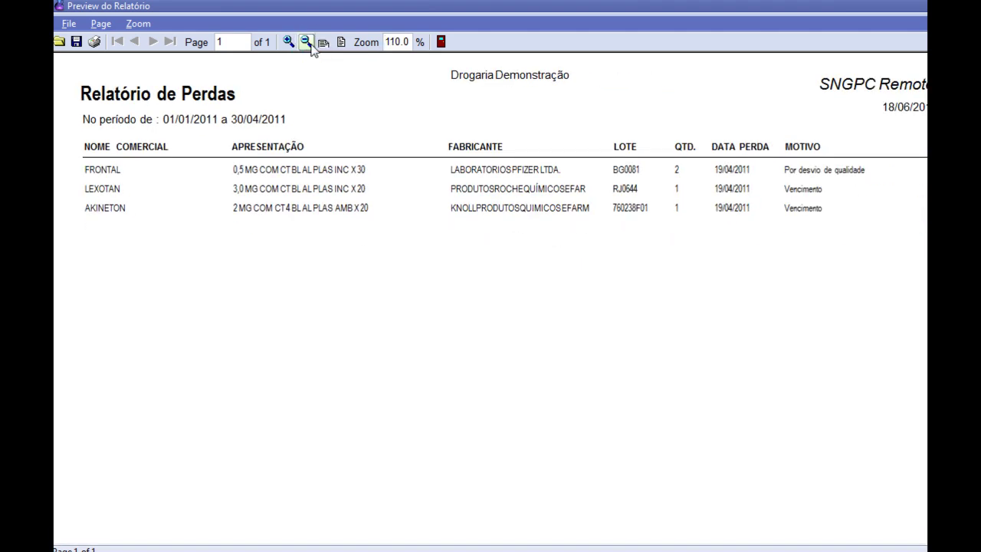
pyautogui.click(308, 43)
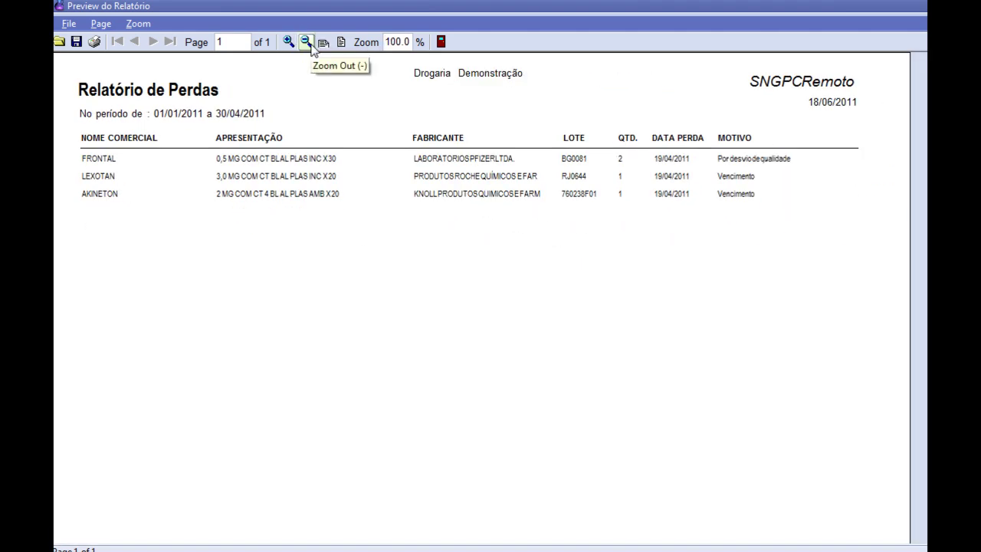
# Close the report preview and leave the losses window to return to the main screen.
pyautogui.click(442, 43)
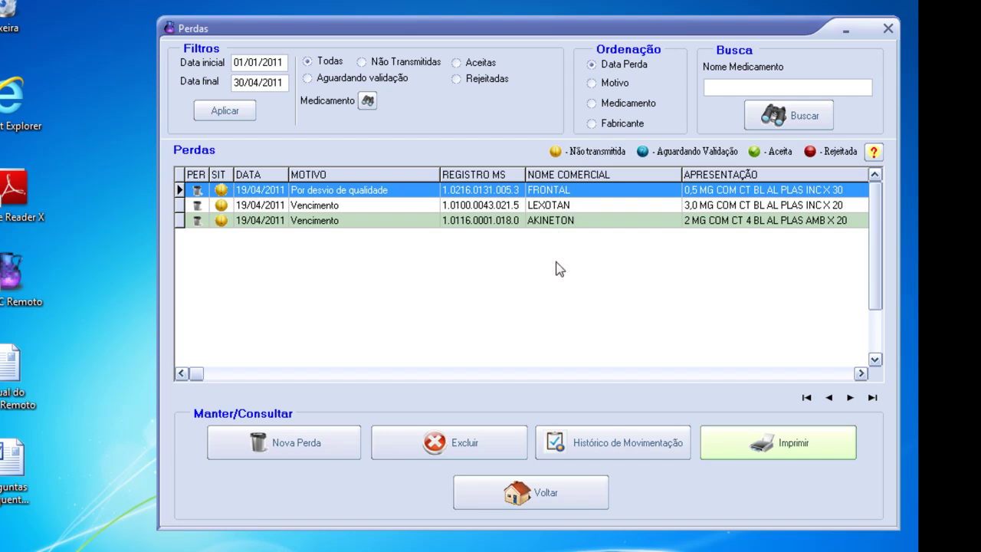
pyautogui.click(555, 494)
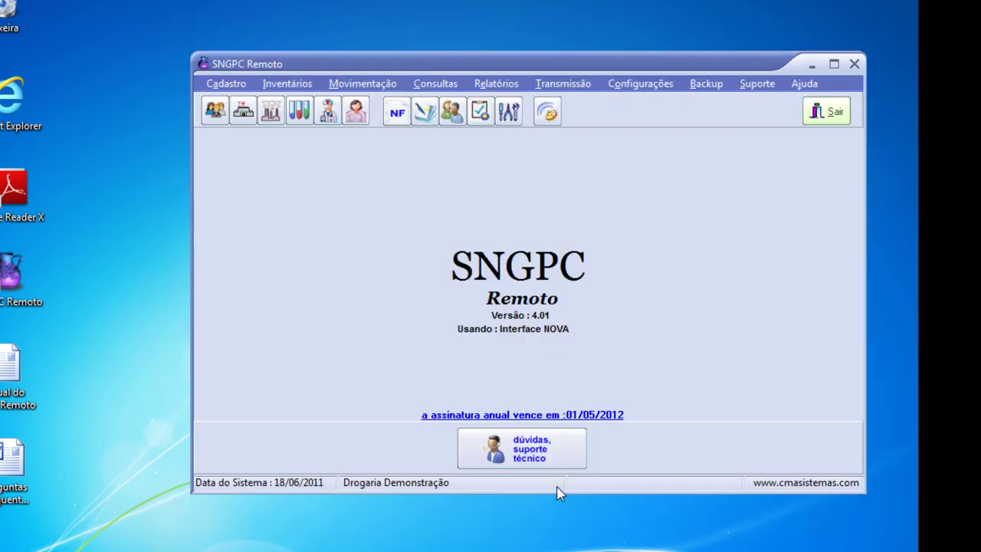